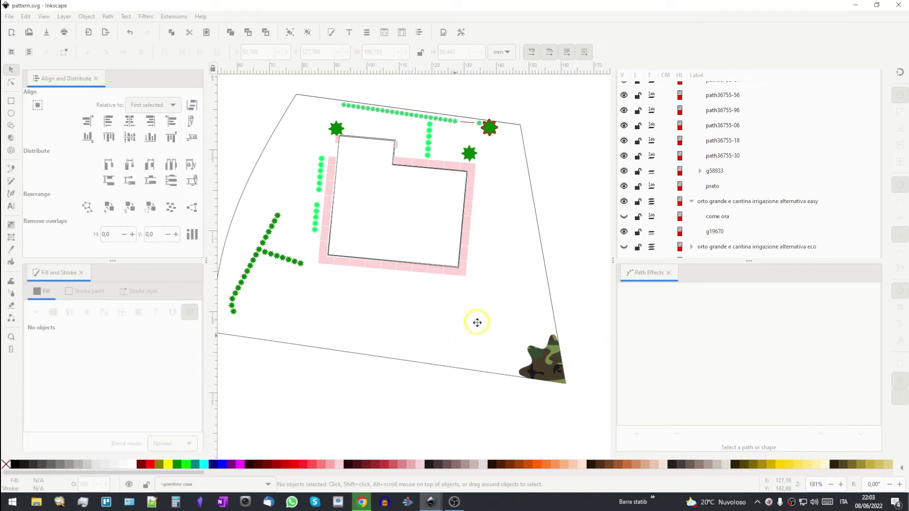
Select the prato lawn outline path, which still has a plain white fill
scroll(458, 333, "left", 1)
scroll(456, 332, "left", 1)
scroll(455, 328, "left", 1)
left_click_drag(454, 326, 446, 337)
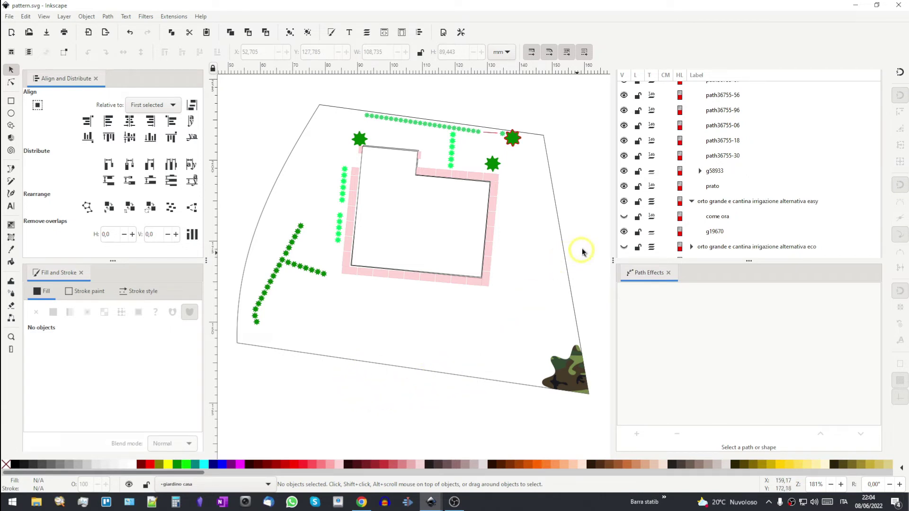
left_click(553, 197)
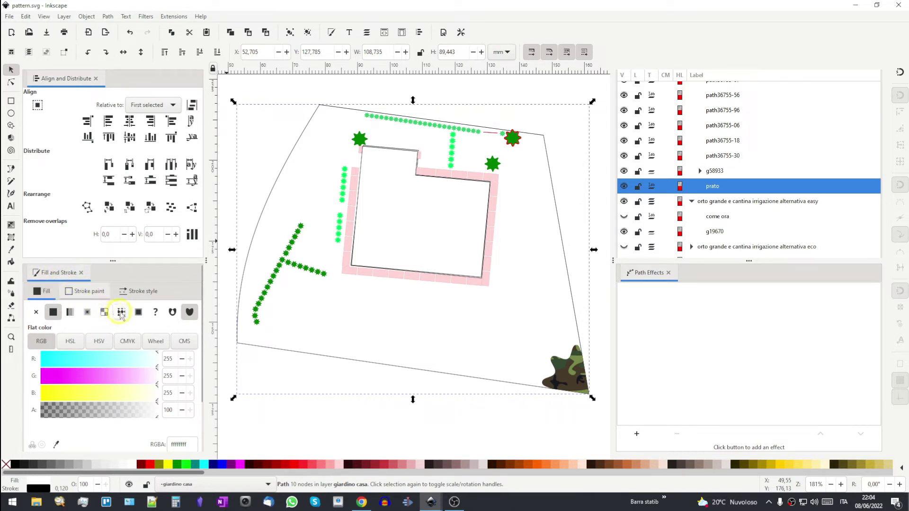
Switch the prato fill to the striped pattern (pattern35868) and zoom to inspect it
scroll(42, 294, "down", 1)
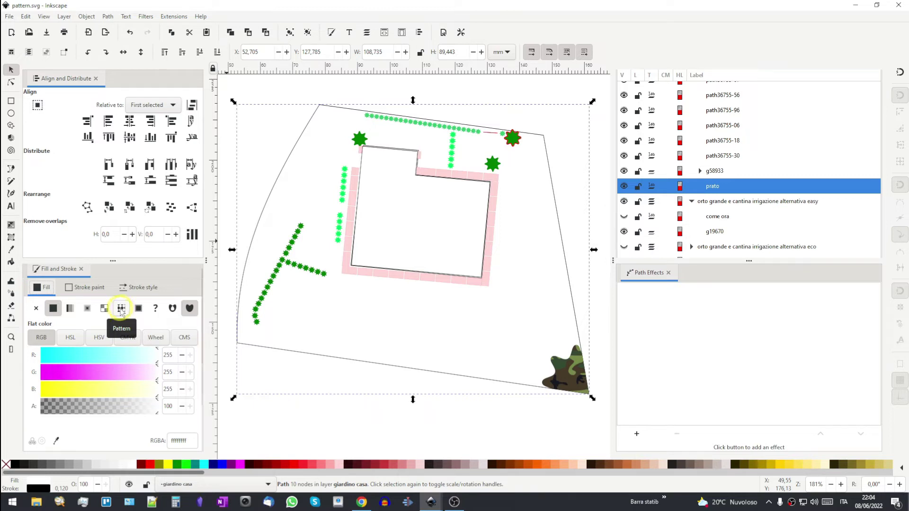
left_click(120, 309)
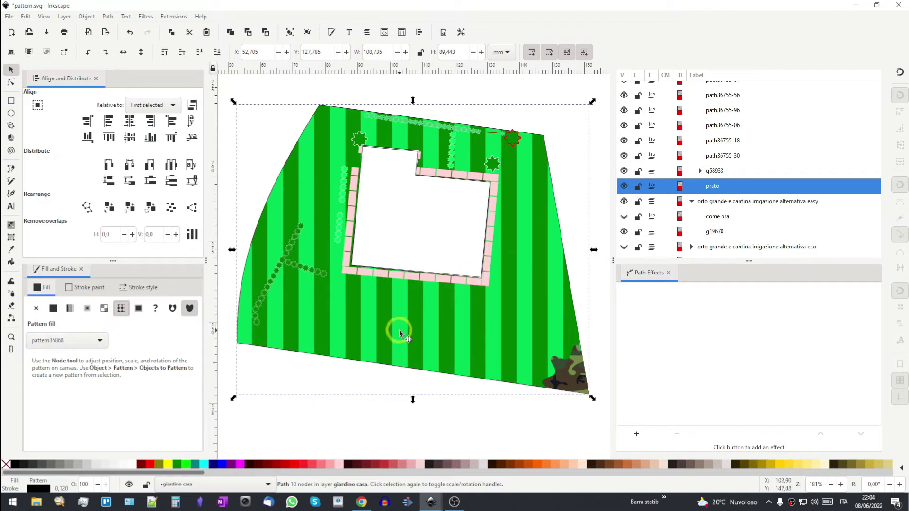
scroll(461, 325, "down", 1, "ctrl")
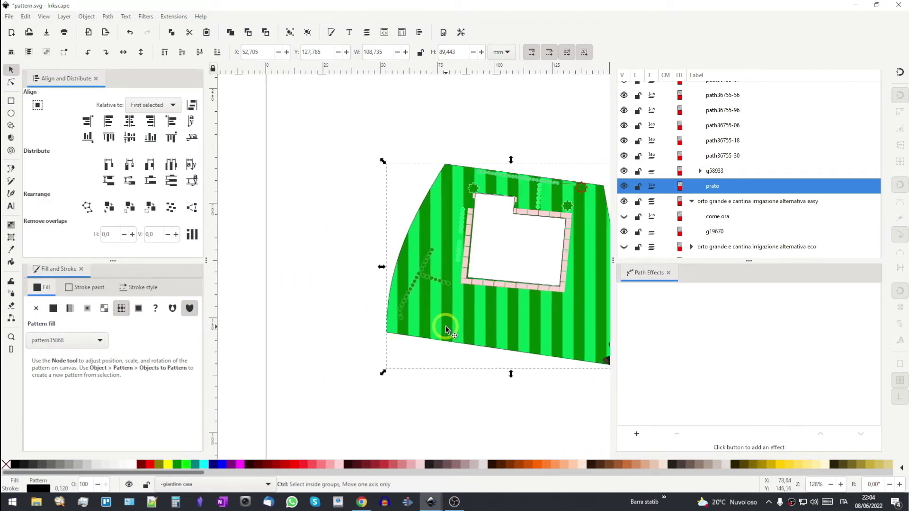
scroll(447, 330, "down", 1, "ctrl")
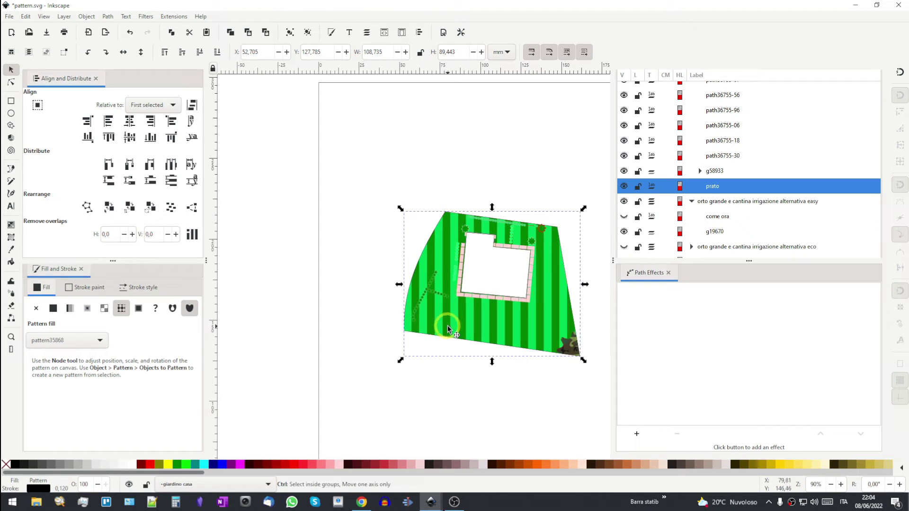
scroll(447, 330, "down", 1, "ctrl")
scroll(440, 331, "down", 1, "ctrl")
scroll(432, 334, "down", 2, "ctrl")
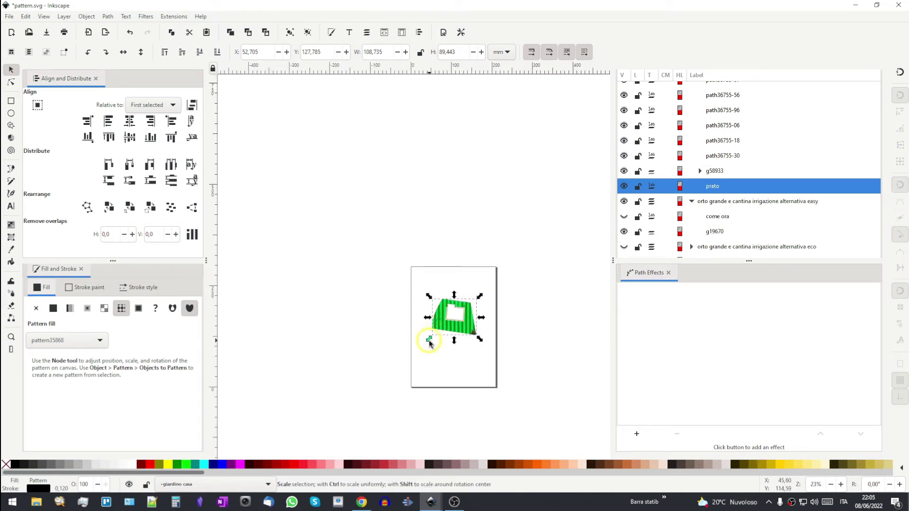
scroll(421, 342, "down", 1, "ctrl")
scroll(371, 344, "up", 5, "ctrl")
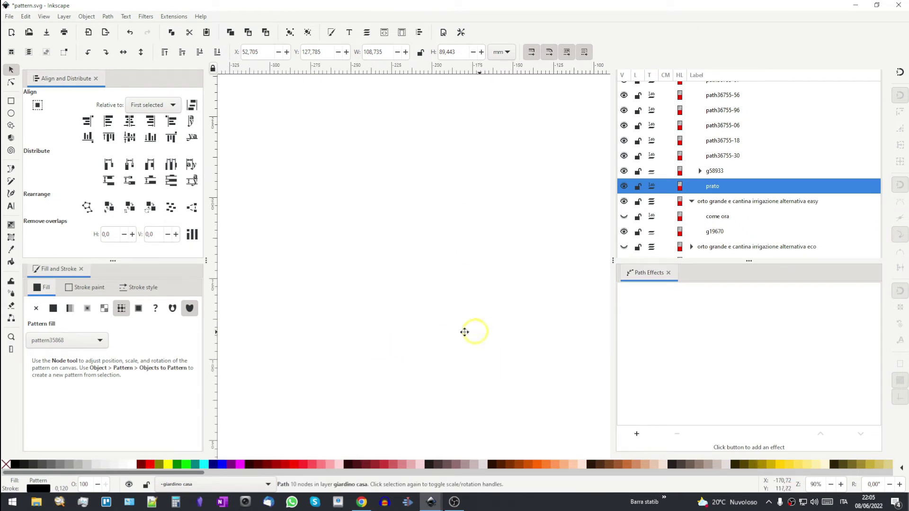
scroll(514, 341, "right", 10)
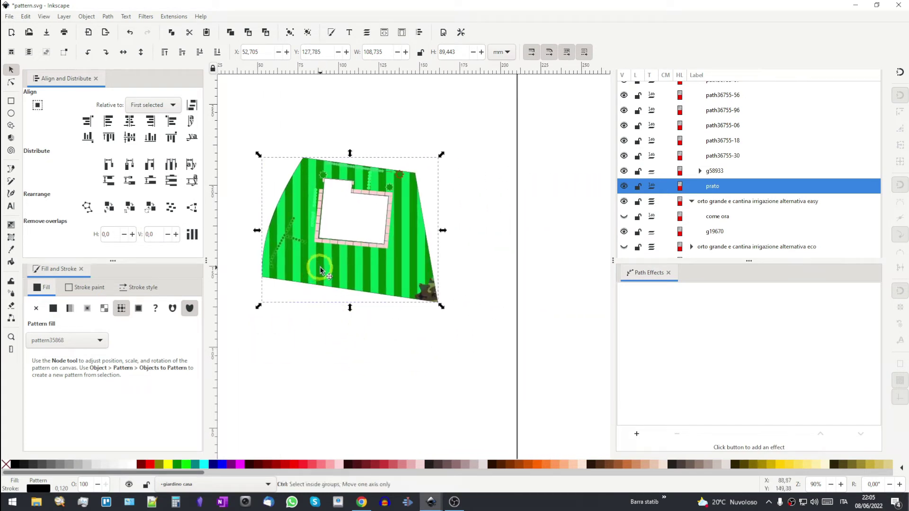
scroll(318, 274, "up", 1, "ctrl")
scroll(441, 192, "left", 3)
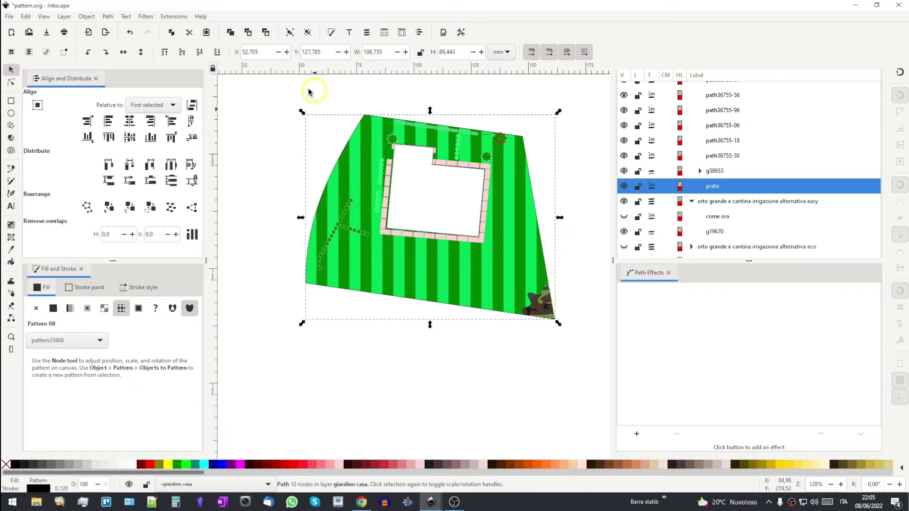
Bring up the Paint Servers library from the Object menu and browse its swatches
left_click(108, 17)
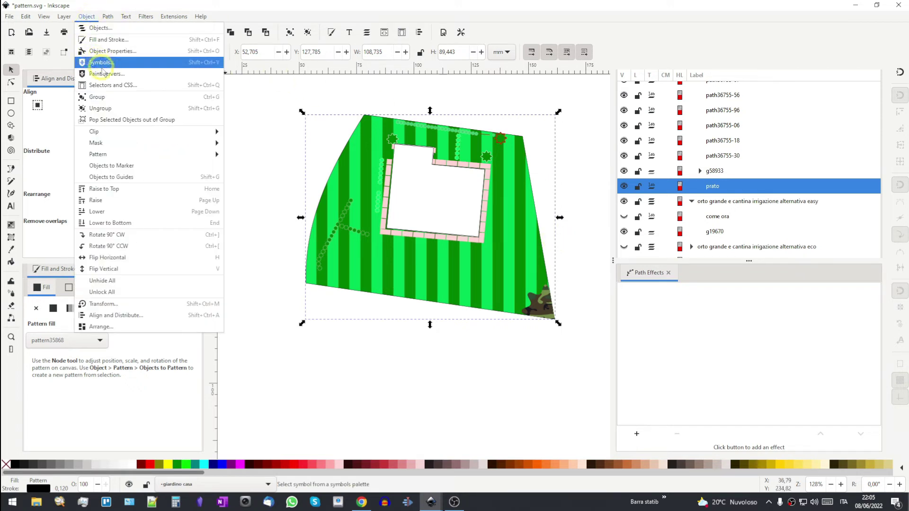
left_click(102, 75)
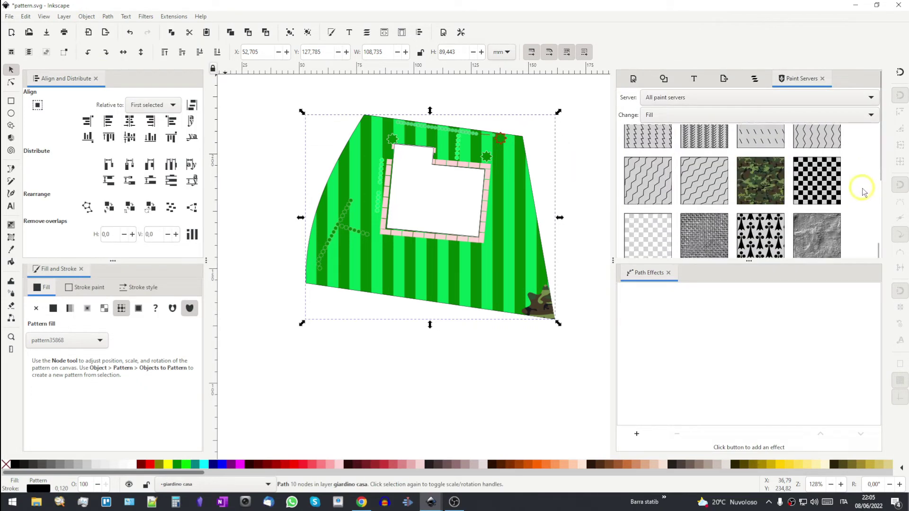
scroll(863, 191, "down", 3)
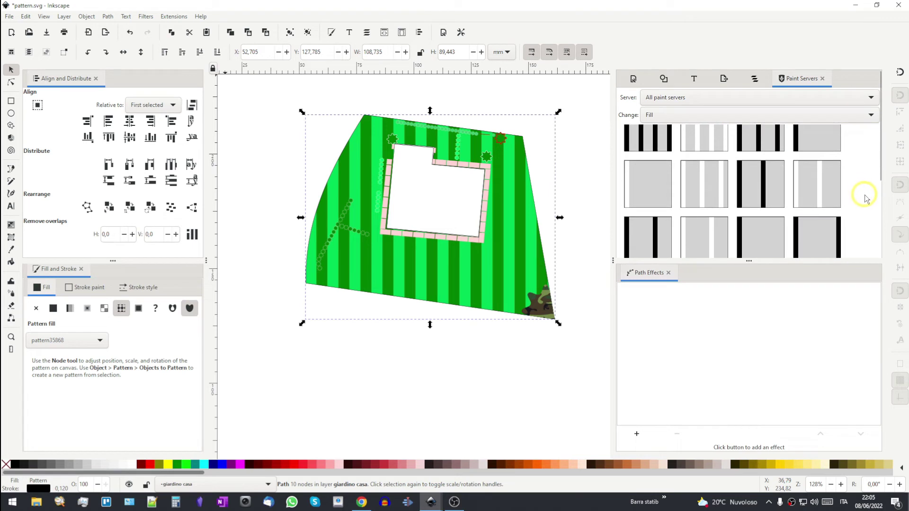
scroll(862, 196, "up", 1)
scroll(863, 197, "up", 1)
scroll(862, 196, "down", 2)
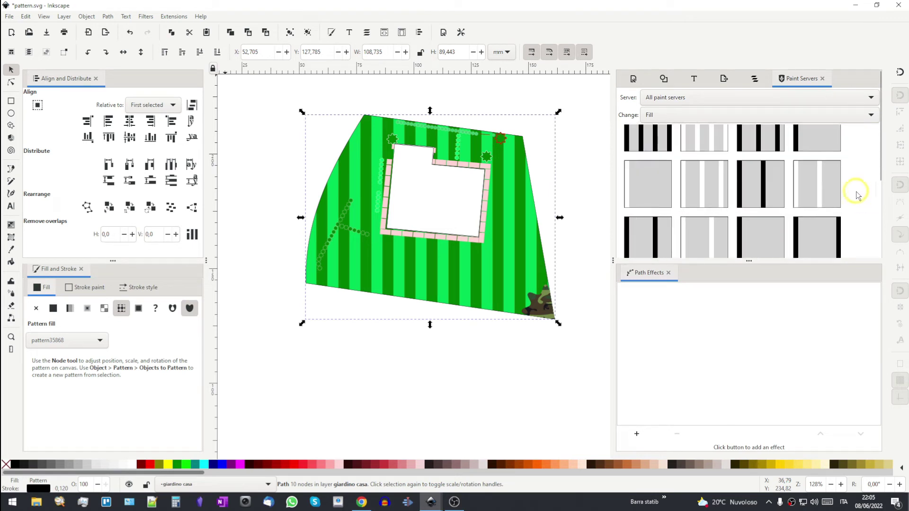
Filter Paint Servers to Current document and choose the green stripe pattern
left_click(687, 101)
left_click(670, 113)
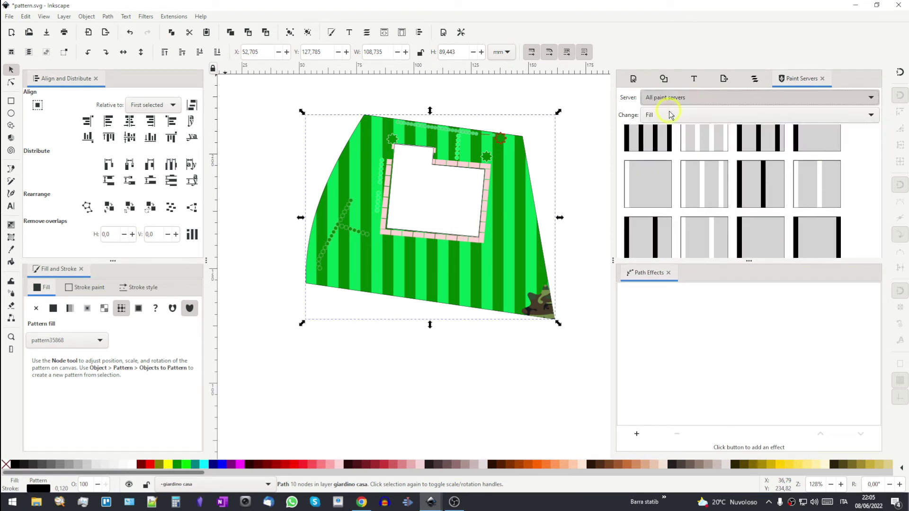
left_click(762, 240)
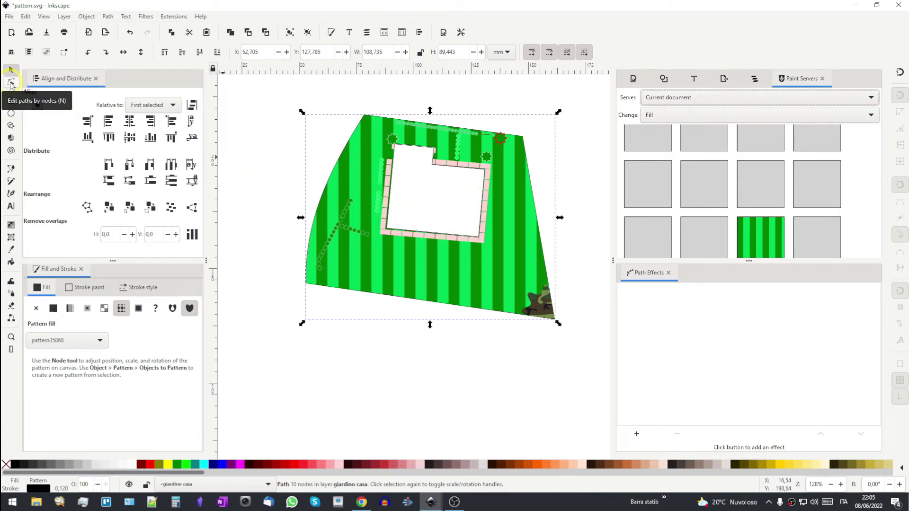
Switch to the Node tool and zoom out to locate the pattern's off-page handles
left_click(10, 84)
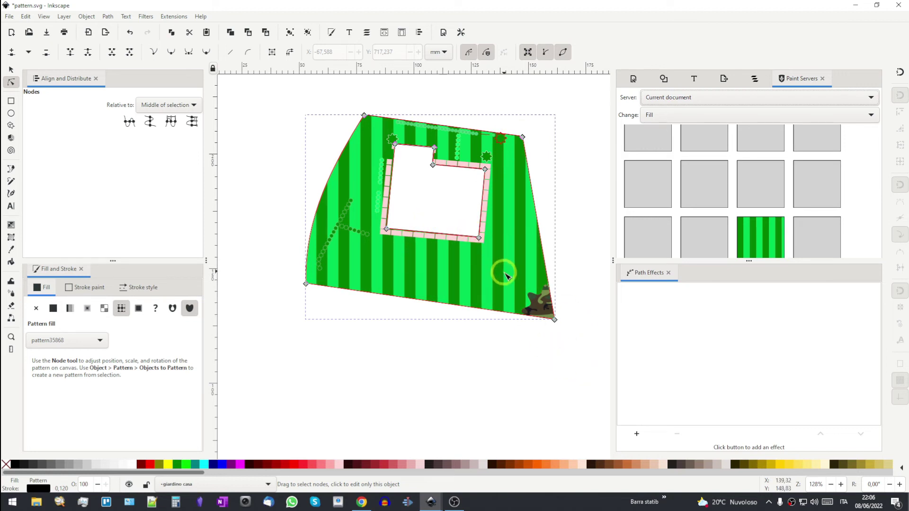
mouse_move(503, 270)
left_mouse_down()
mouse_move(459, 326)
mouse_move(464, 306)
mouse_move(490, 293)
left_mouse_up()
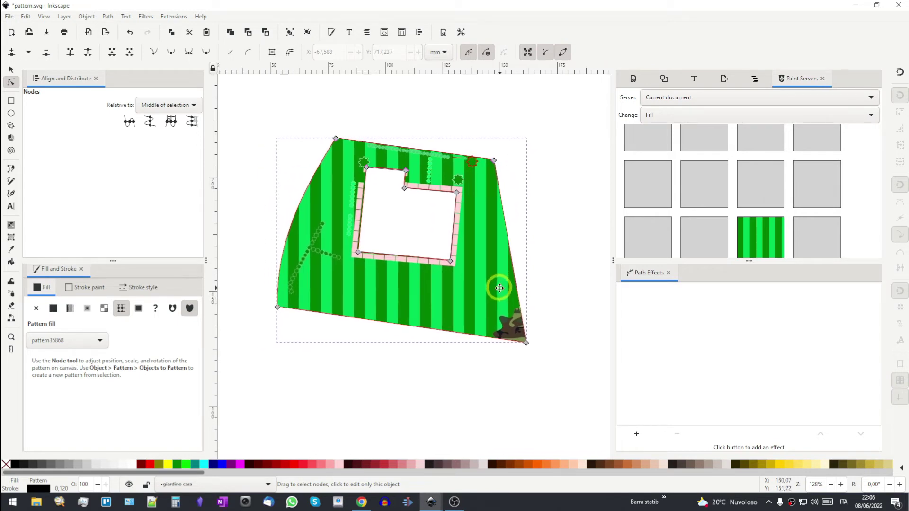
scroll(490, 293, "down", 2)
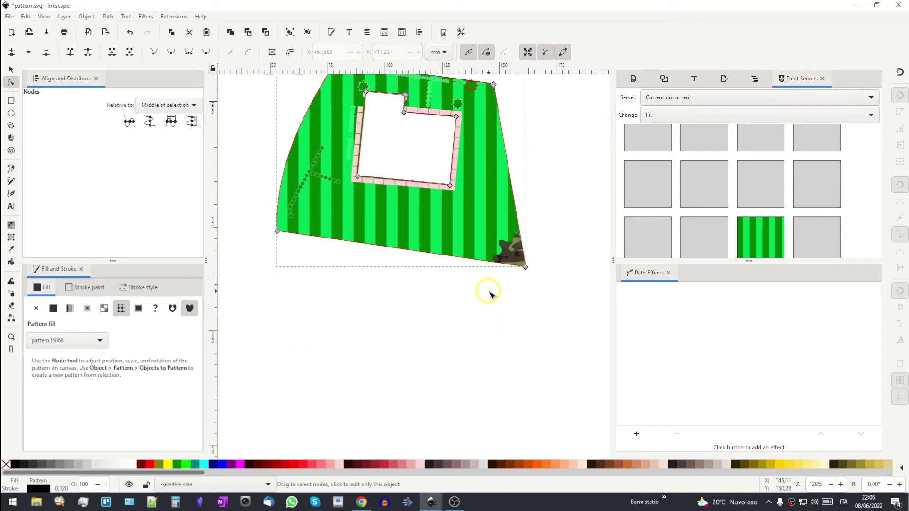
scroll(490, 293, "down", 2, "ctrl")
scroll(490, 293, "down", 2, "ctrl")
scroll(490, 294, "down", 2, "ctrl")
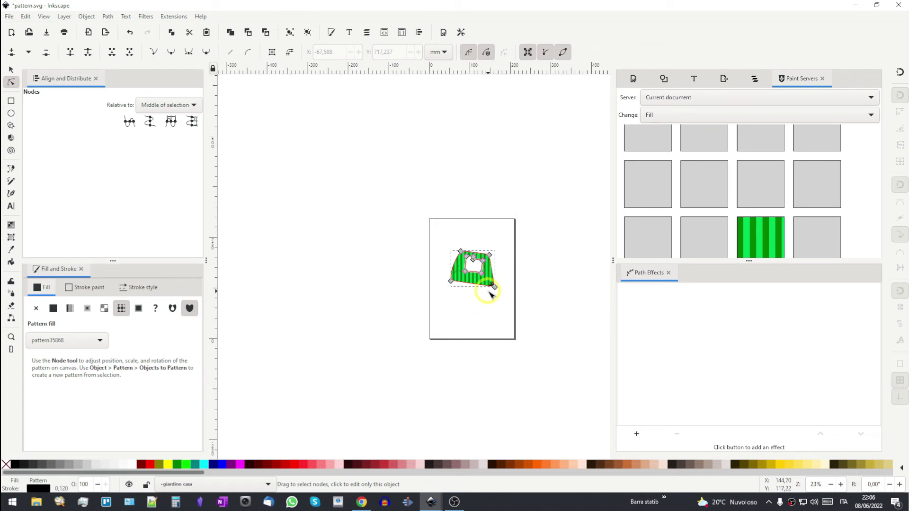
scroll(490, 295, "down", 2, "ctrl")
scroll(490, 294, "down", 2, "ctrl")
scroll(492, 298, "down", 2, "ctrl")
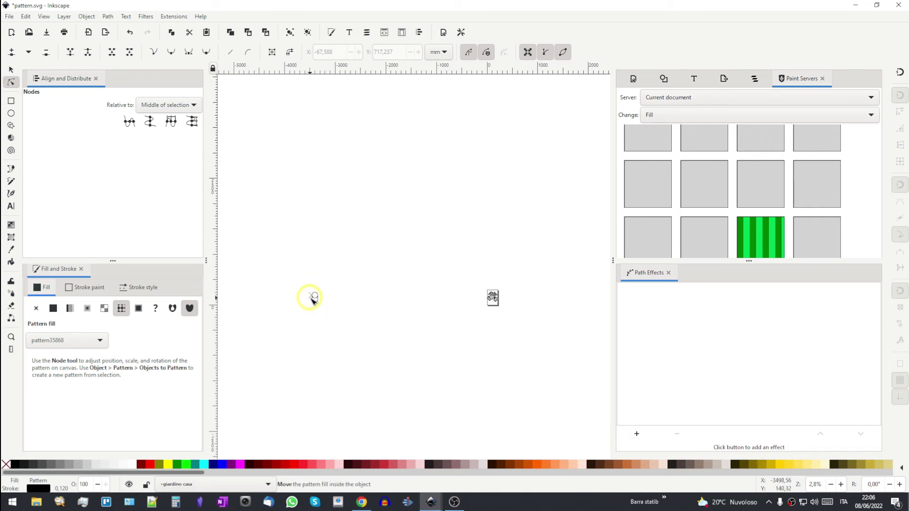
scroll(313, 297, "up", 1)
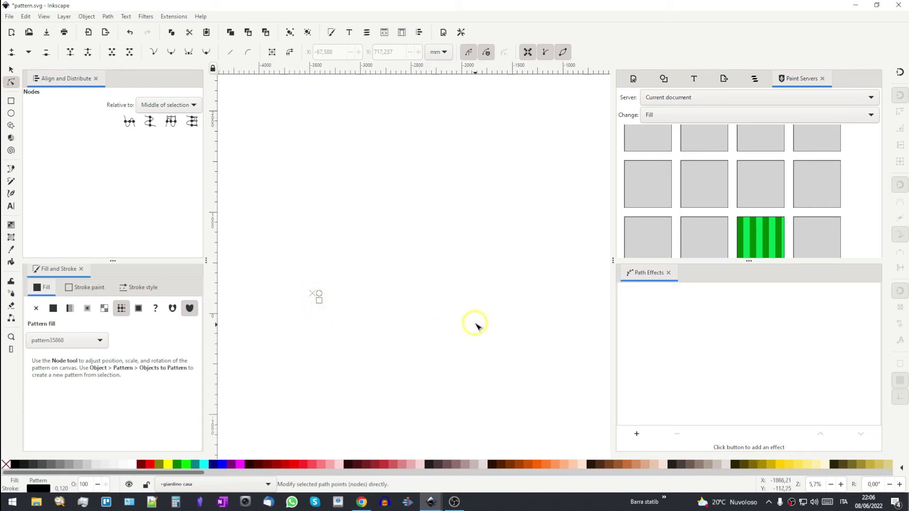
scroll(410, 311, "up", 1)
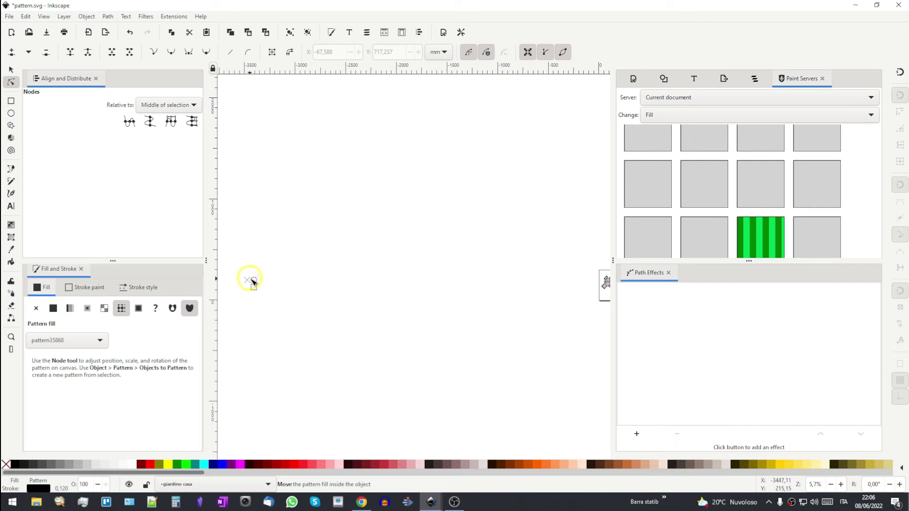
Drag the pattern's X handle across the canvas toward the lawn shape
left_click(250, 282)
left_click_drag(249, 282, 515, 280)
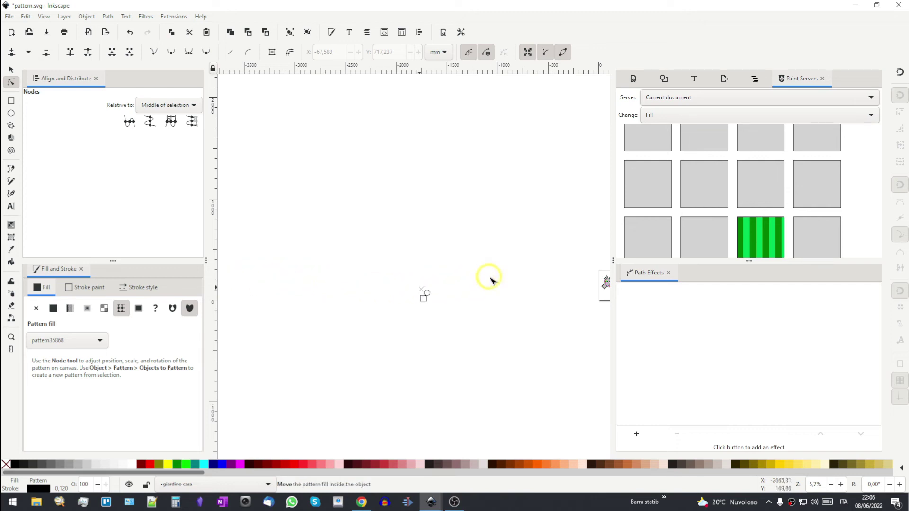
left_click_drag(554, 277, 570, 275)
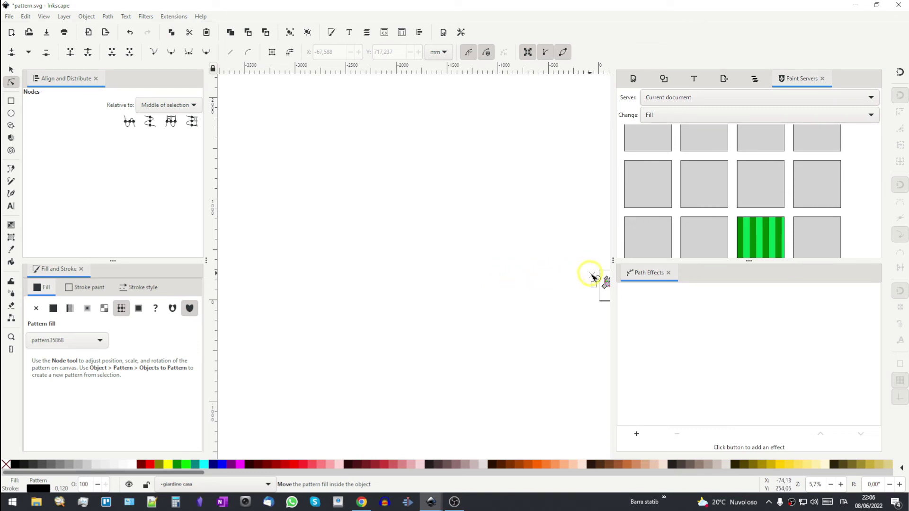
scroll(592, 277, "up", 4)
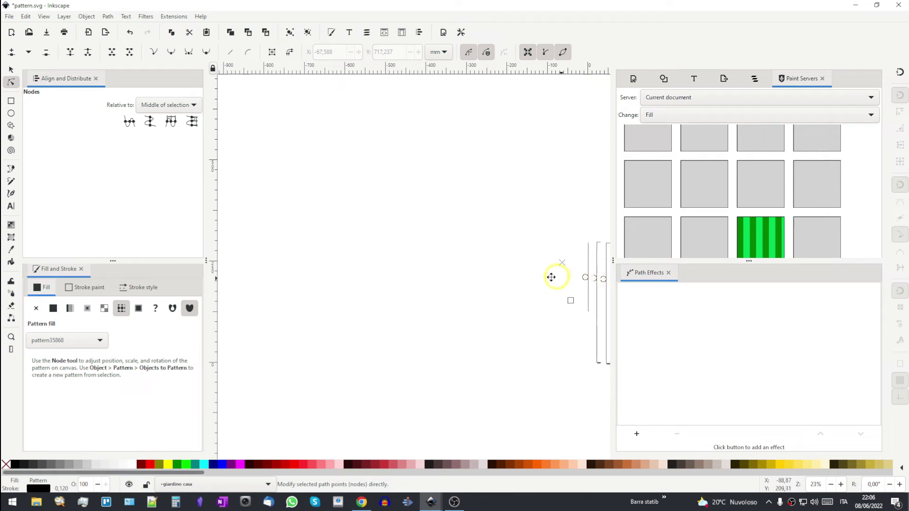
Drag the pattern's X handle right and down, then nudge it to settle the stripes inside the lawn
scroll(473, 275, "right", 8)
scroll(371, 274, "up", 1)
scroll(345, 253, "up", 1)
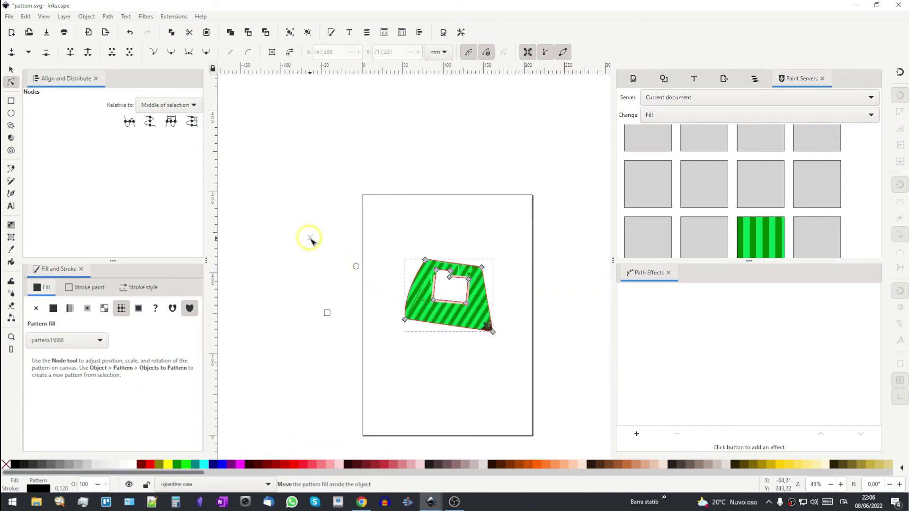
left_click_drag(312, 239, 406, 262)
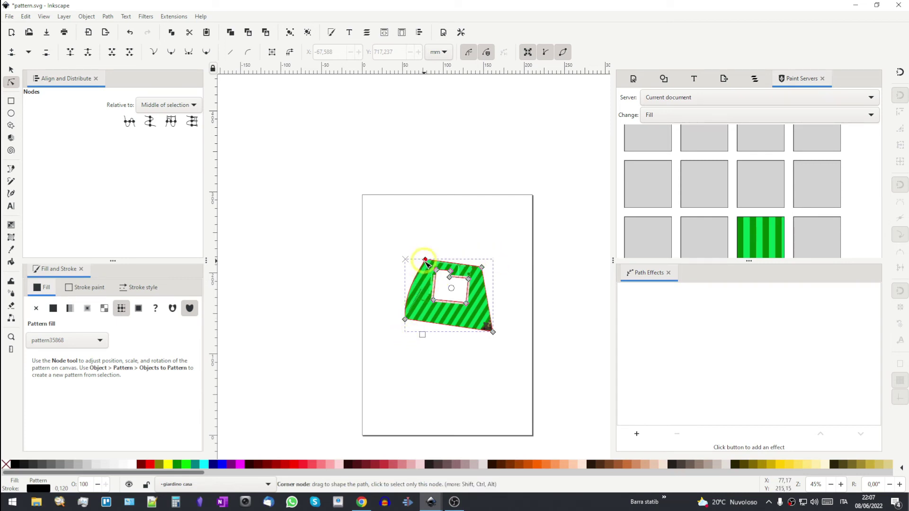
scroll(447, 291, "up", 2)
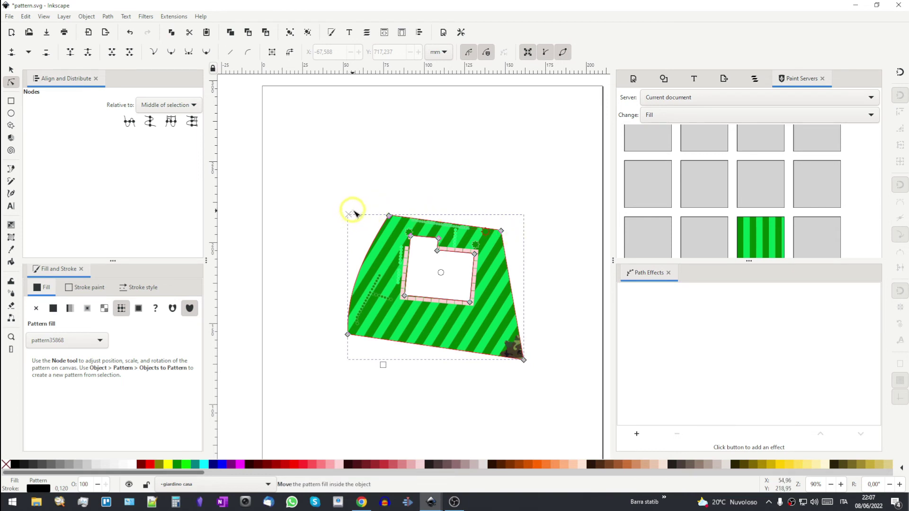
left_click_drag(353, 212, 351, 216)
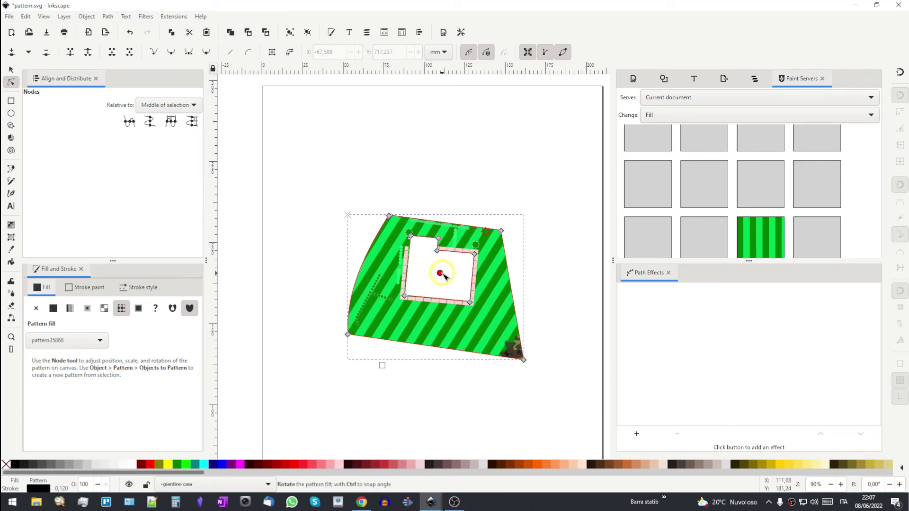
Rotate the stripes to a new diagonal with the circle handle and rescale them with the square handle
left_click_drag(446, 274, 462, 268)
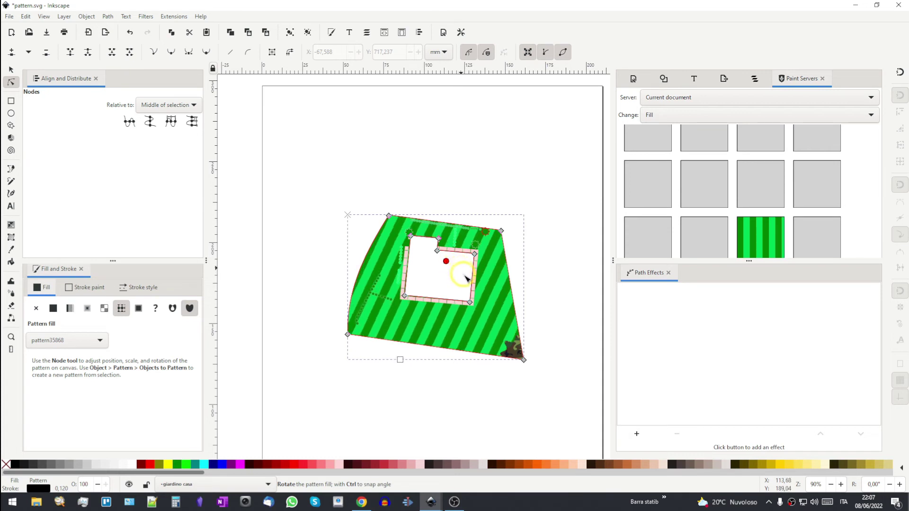
left_click_drag(463, 270, 451, 321)
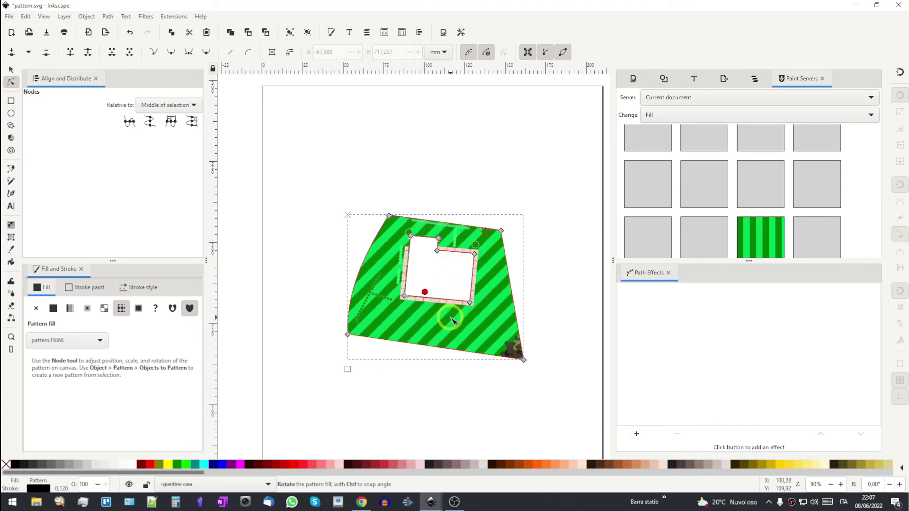
left_click_drag(453, 320, 452, 322)
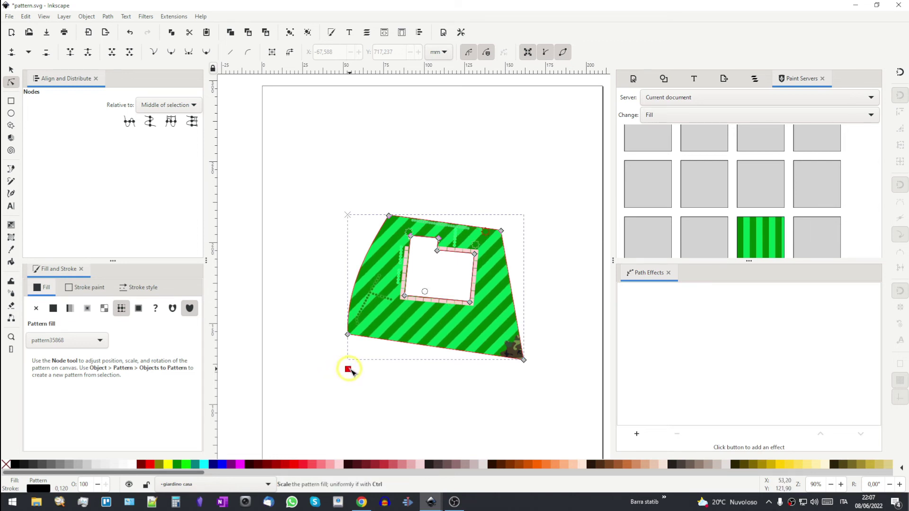
left_click_drag(348, 369, 383, 300)
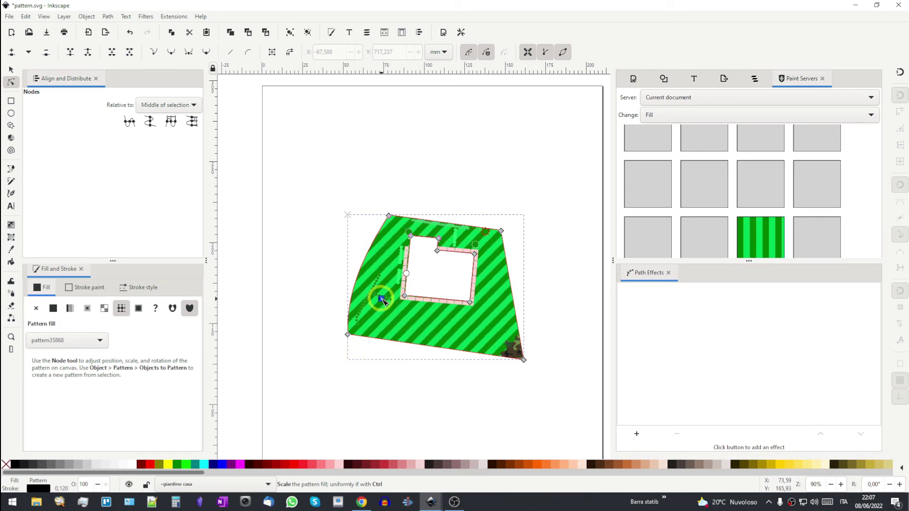
left_click_drag(502, 390, 473, 362)
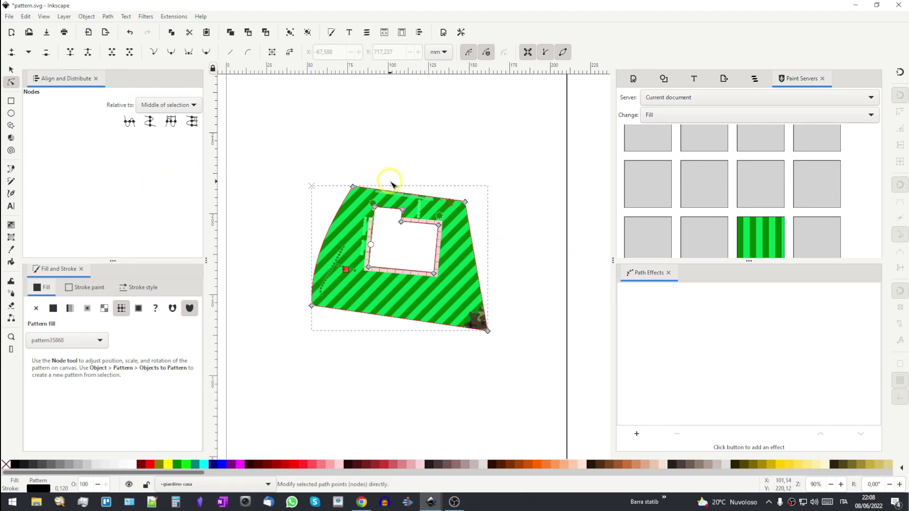
scroll(388, 184, "down", 2)
scroll(391, 184, "down", 2)
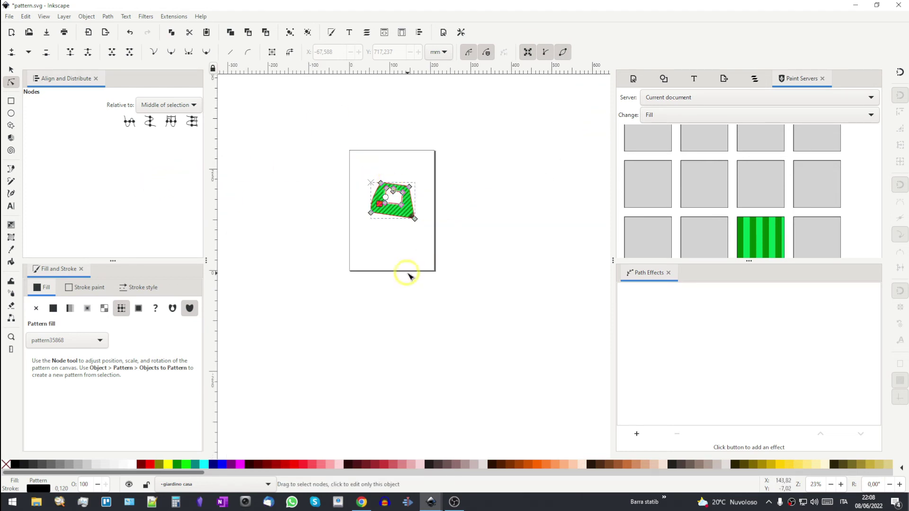
scroll(485, 204, "up", 4)
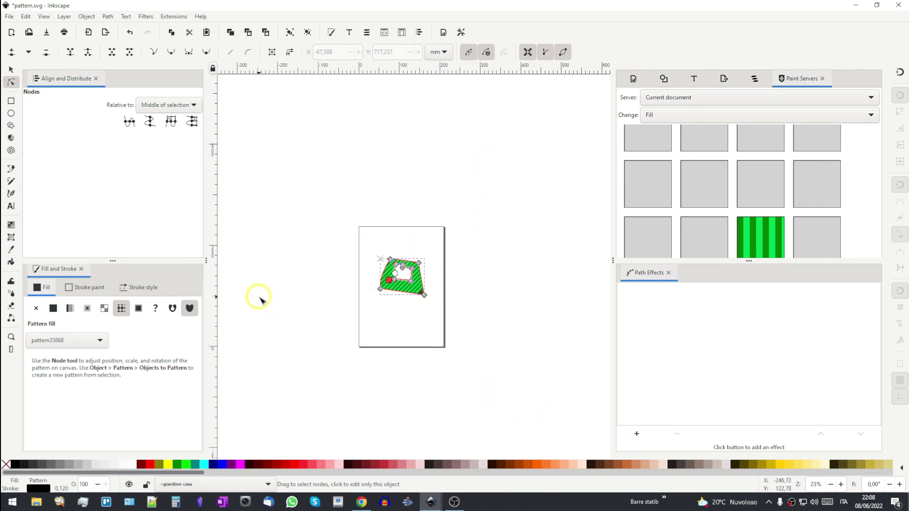
scroll(414, 311, "down", 2)
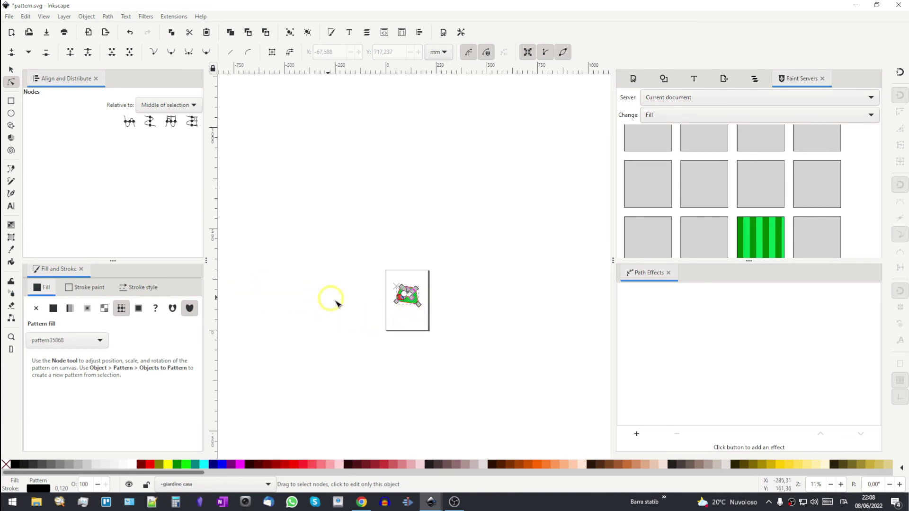
scroll(423, 329, "up", 2)
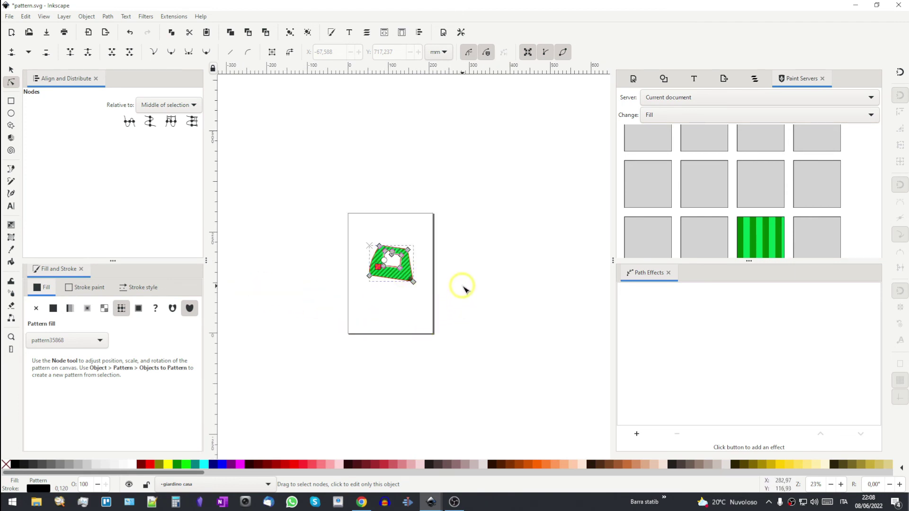
mouse_move(463, 286)
left_mouse_down()
mouse_move(493, 298)
mouse_move(537, 284)
mouse_move(624, 279)
left_mouse_up()
scroll(492, 299, "up", 2)
scroll(535, 284, "up", 2)
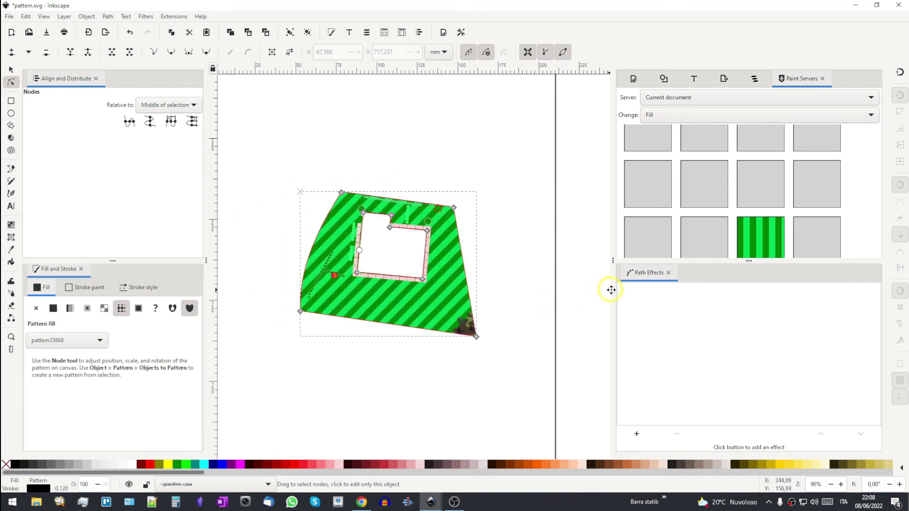